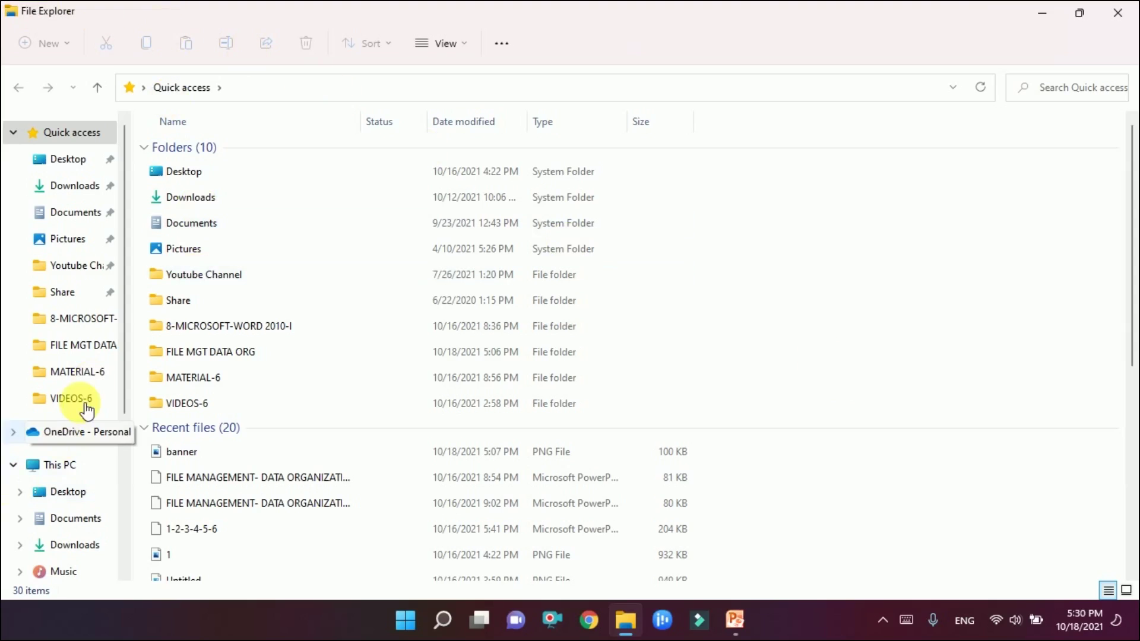
- Expand This PC in the folder tree and open it to list drives Windows (C:) through Projects (H:)
left_click_drag(126, 392, 119, 556)
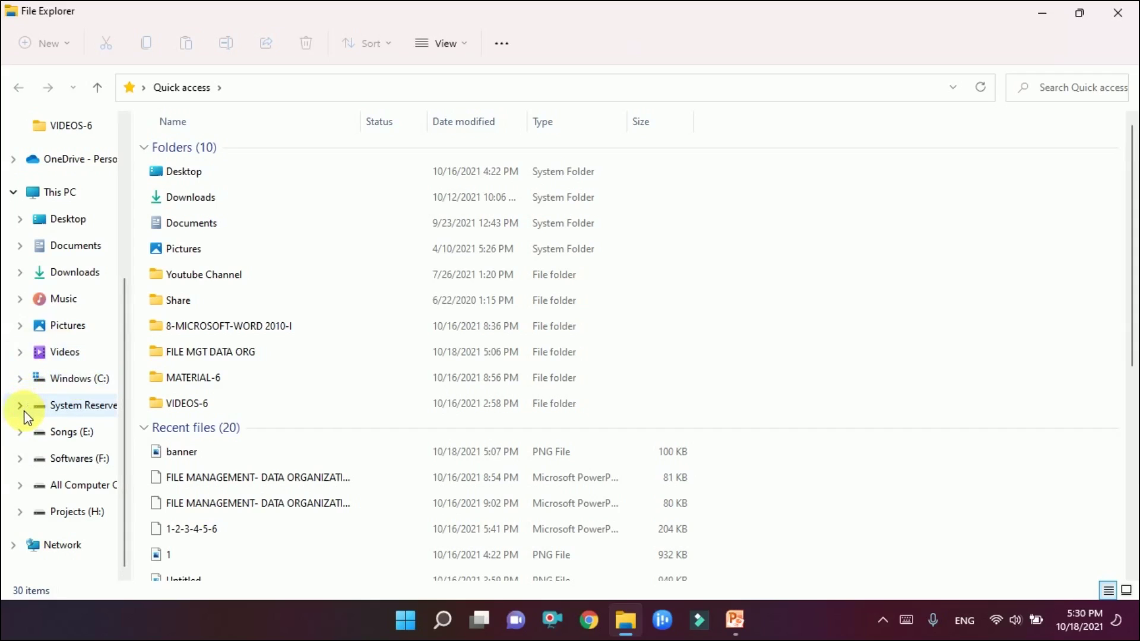
left_click(15, 193)
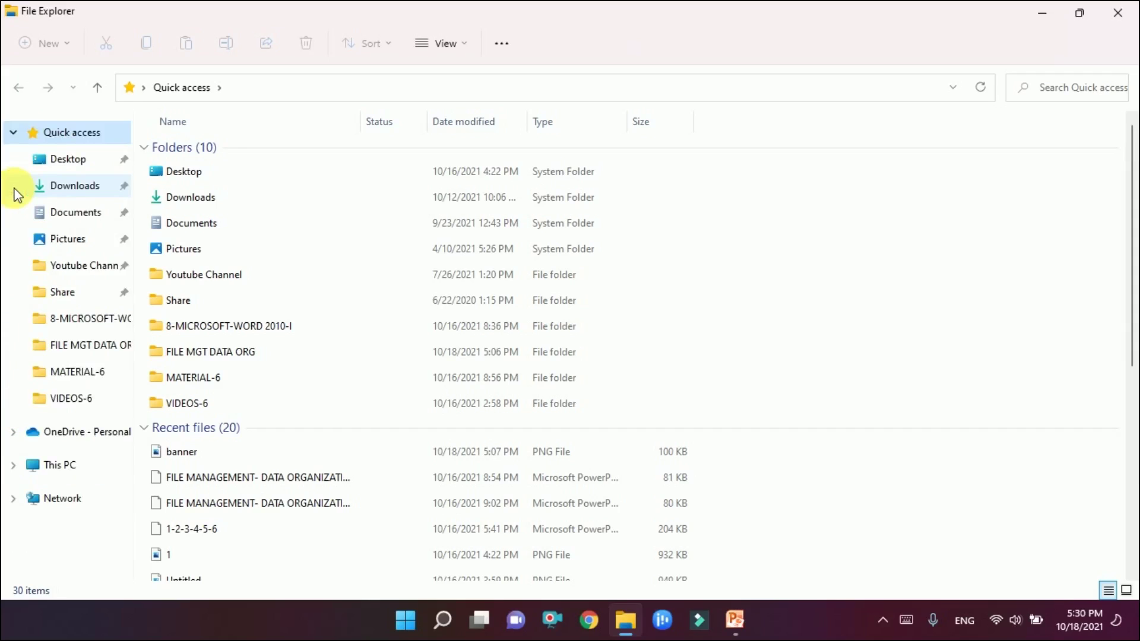
left_click(11, 469)
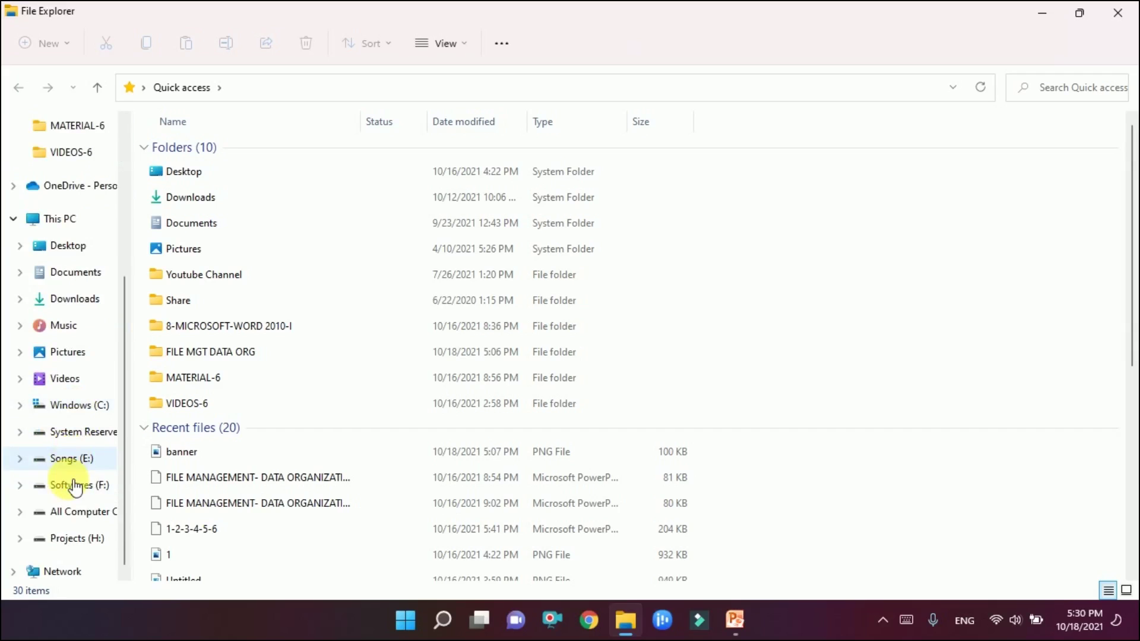
scroll(65, 481, "down", 1)
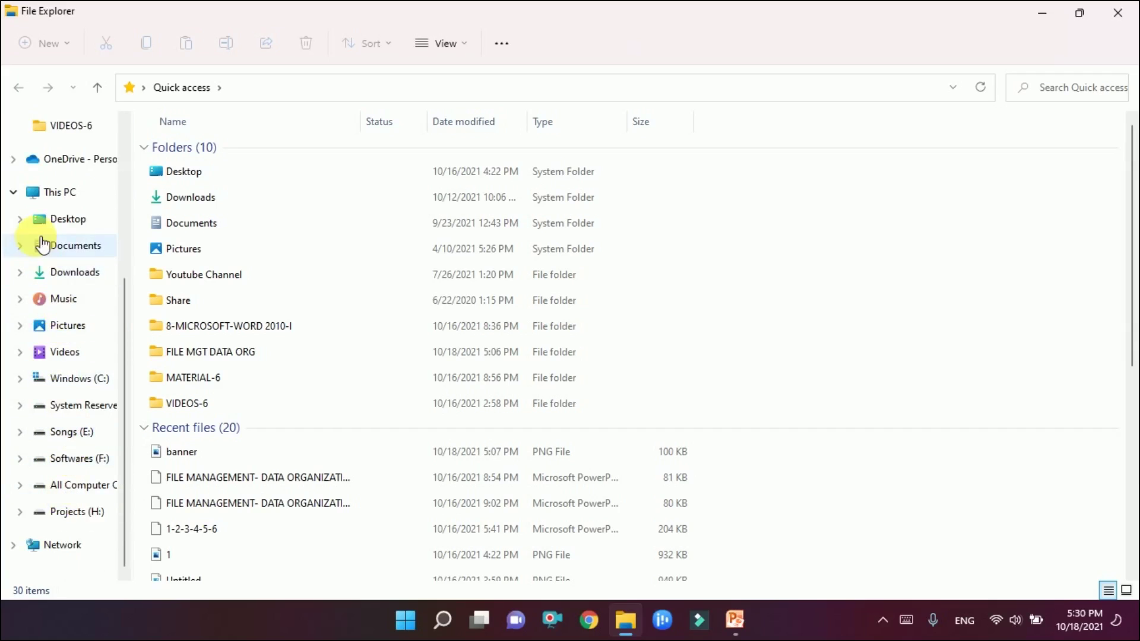
left_click(61, 192)
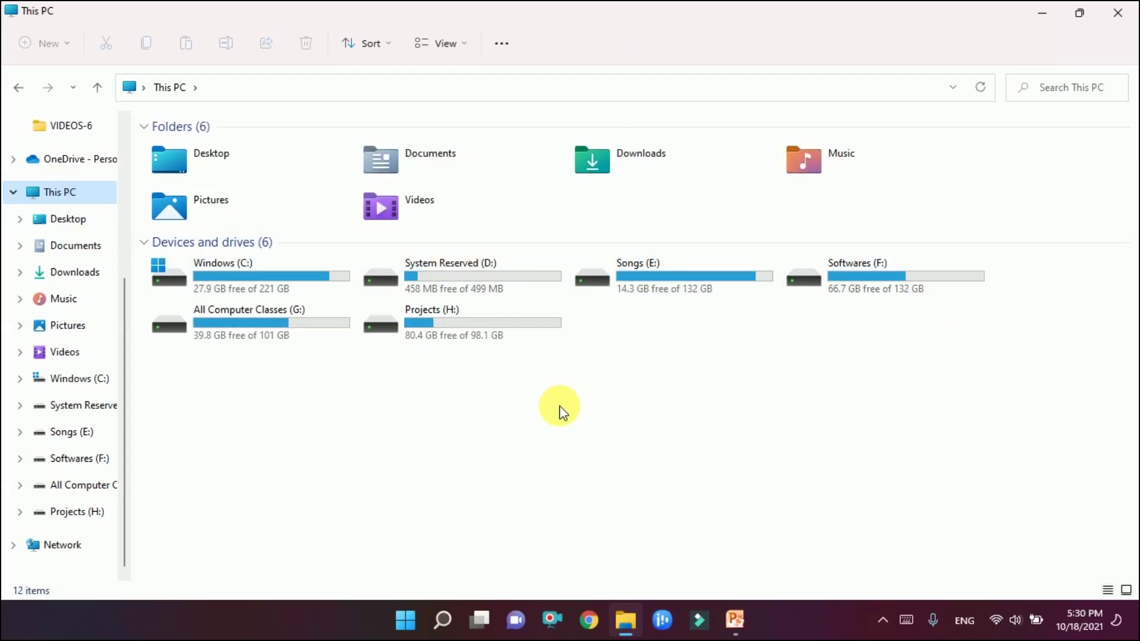
- Open the Songs (E:) drive to show its 25 items
left_click(742, 293)
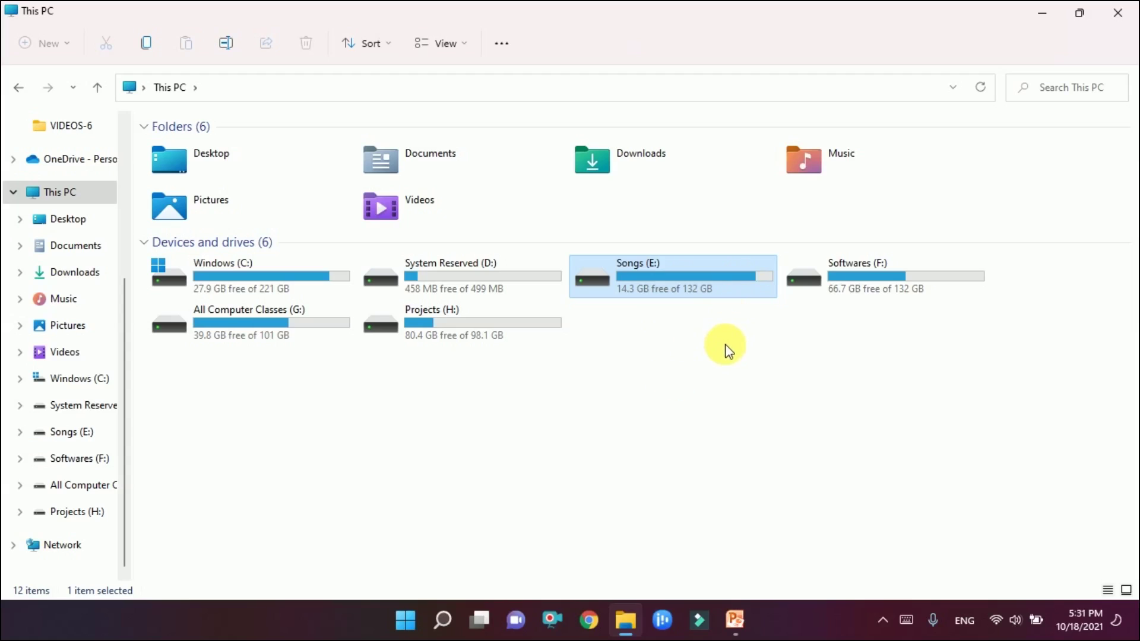
key("Return")
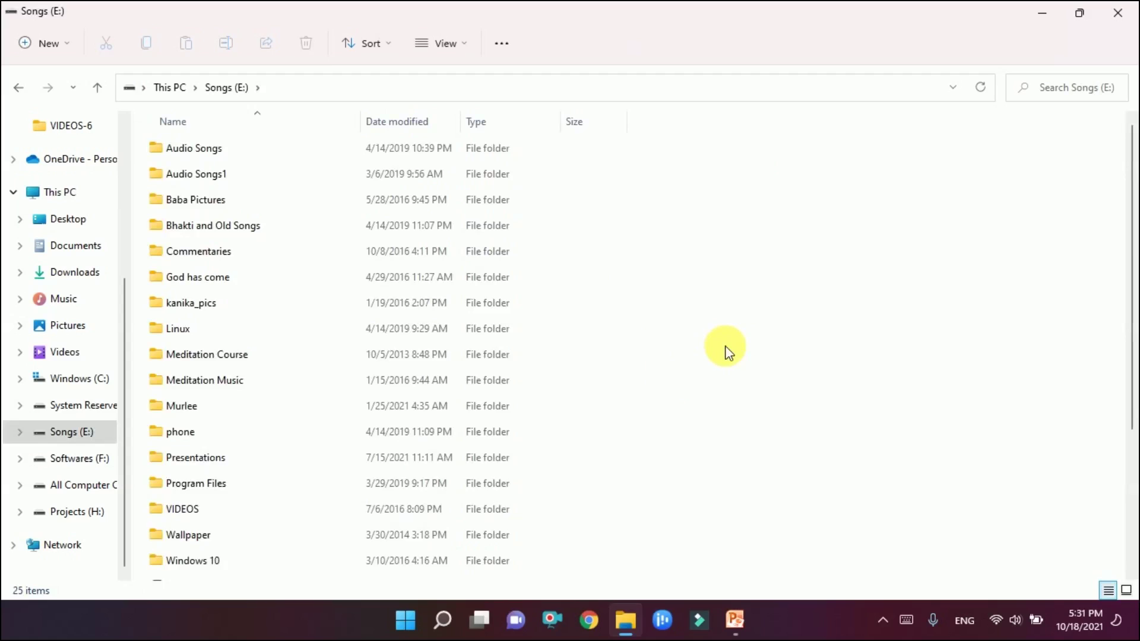
scroll(724, 350, "down", 3)
scroll(724, 351, "up", 3)
- Cut the Meditation Music folder from Songs (E:) for moving
left_click(190, 405)
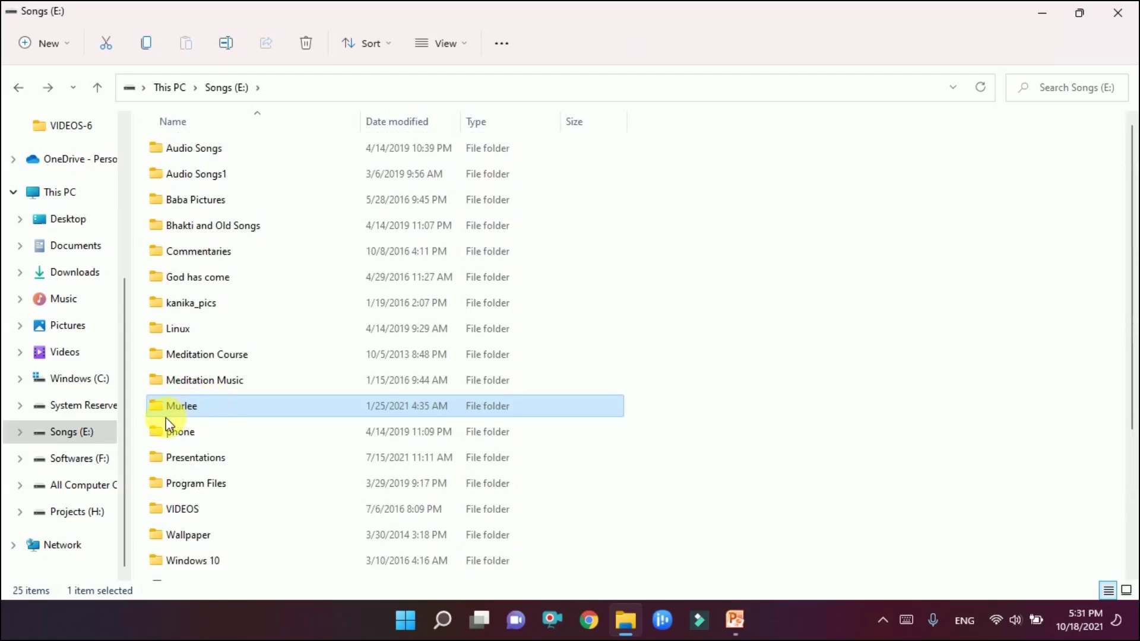
left_click(160, 382)
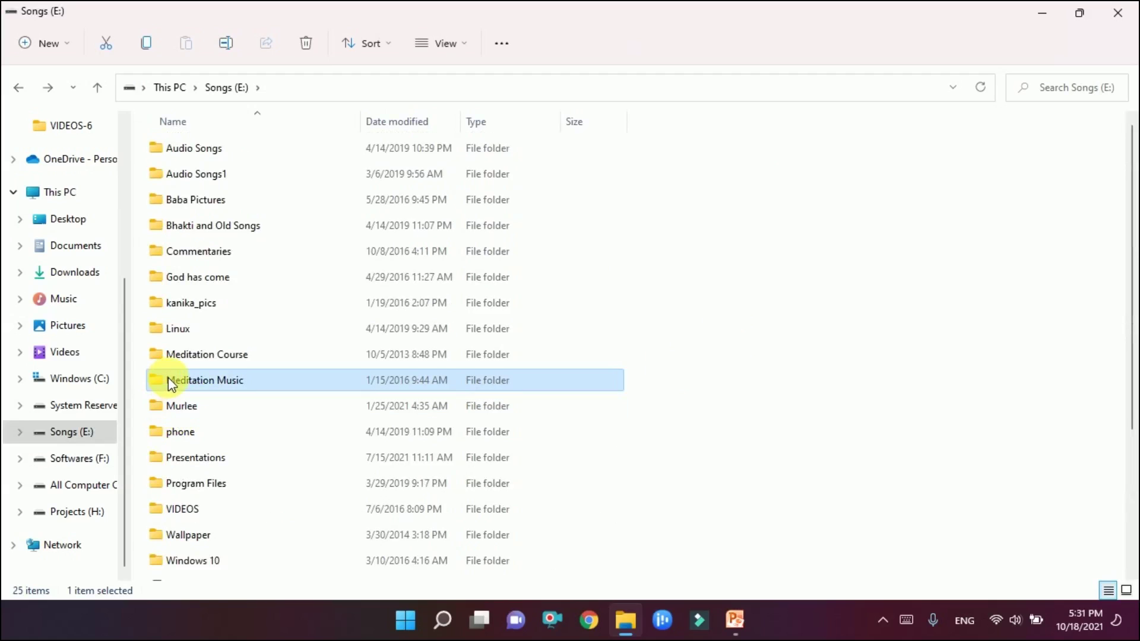
mouse_move(175, 386)
right_click(175, 386)
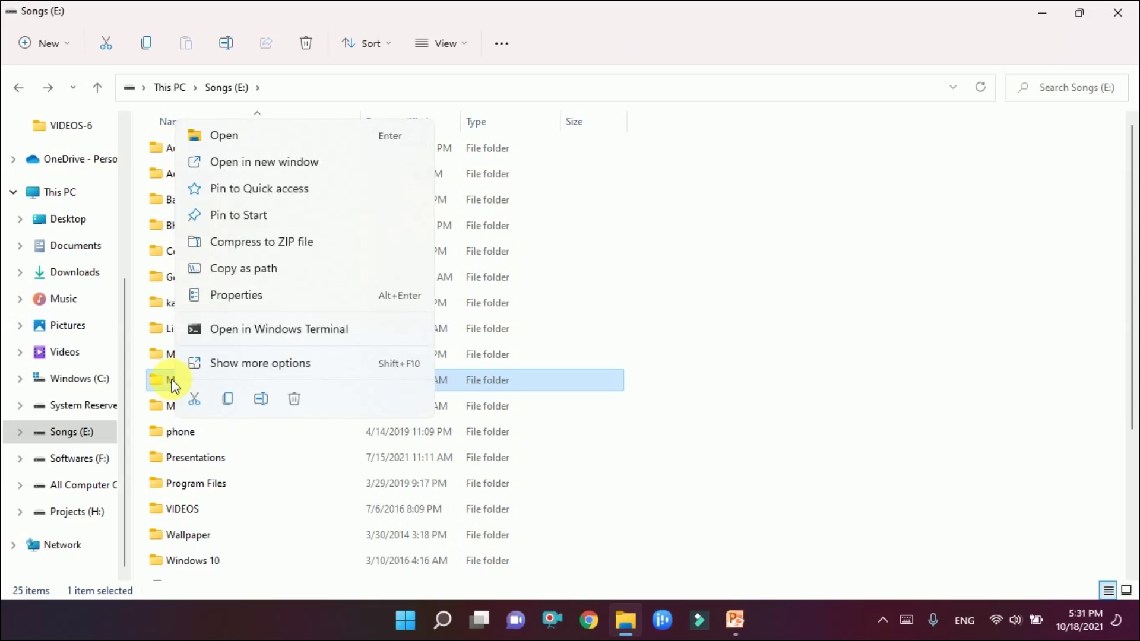
left_click(194, 400)
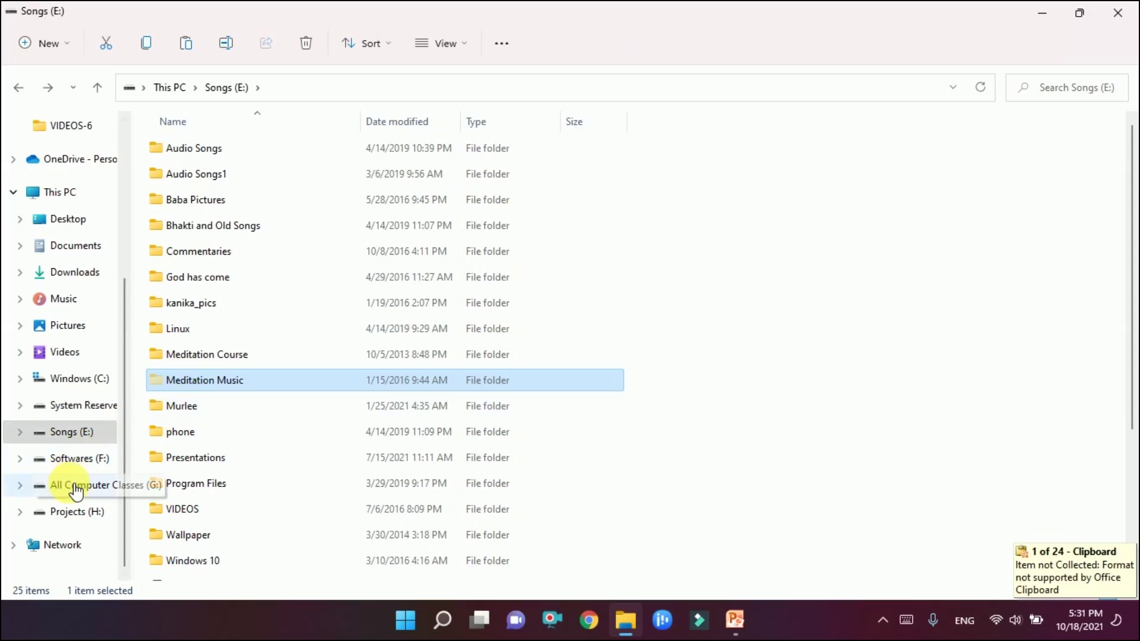
- Paste the cut Meditation Music folder into Softwares (F:), then go back to Songs (E:), now 24 items
left_click(87, 466)
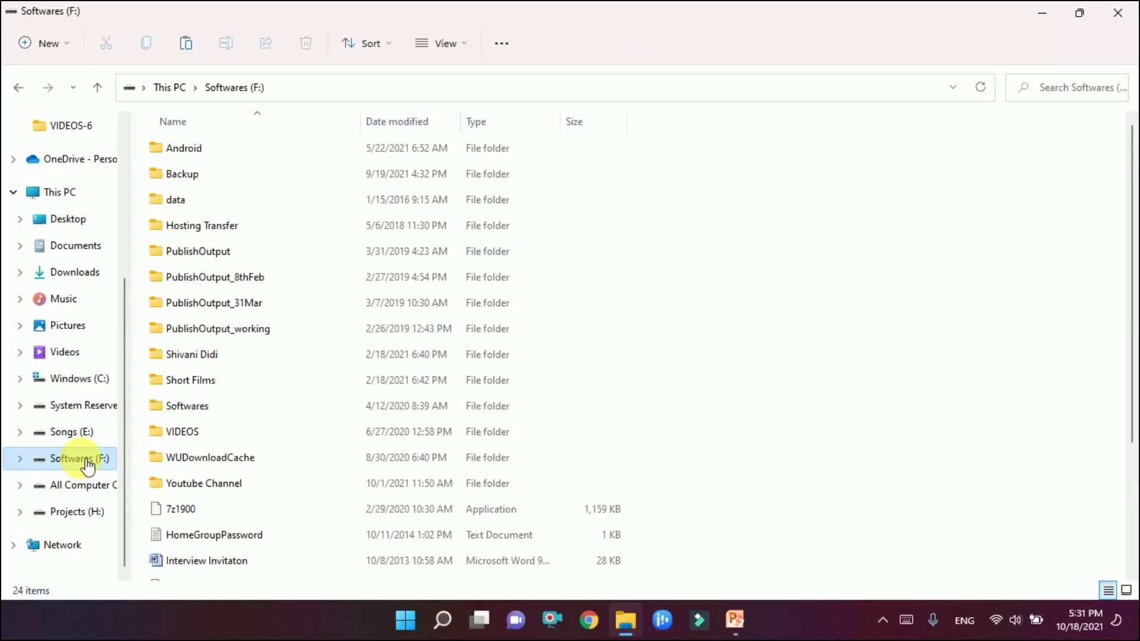
right_click(834, 485)
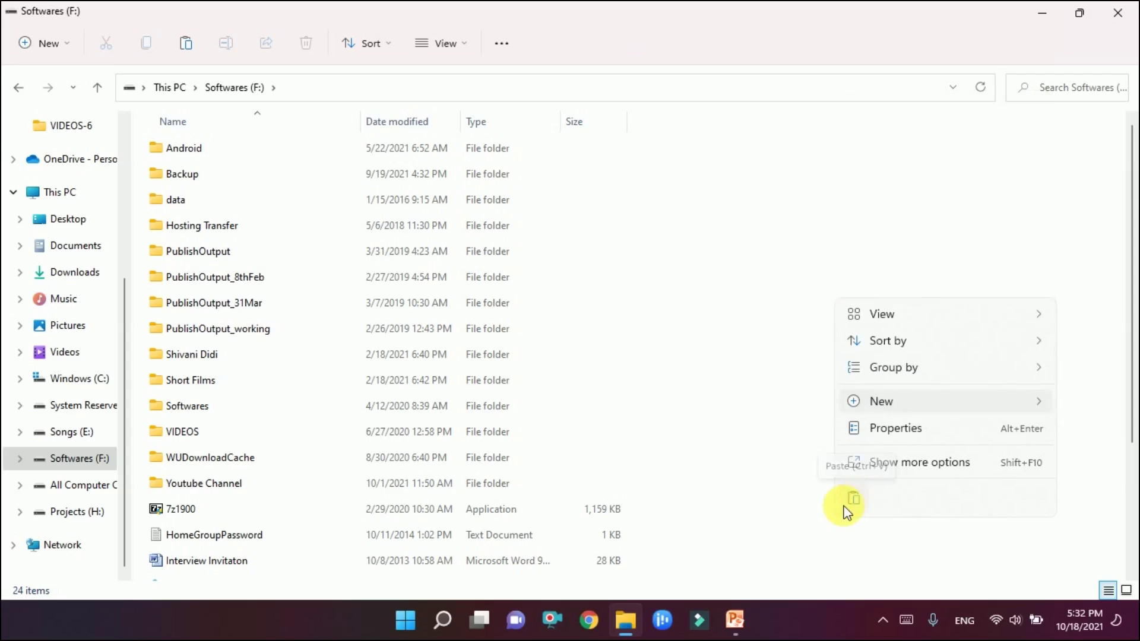
left_click(846, 510)
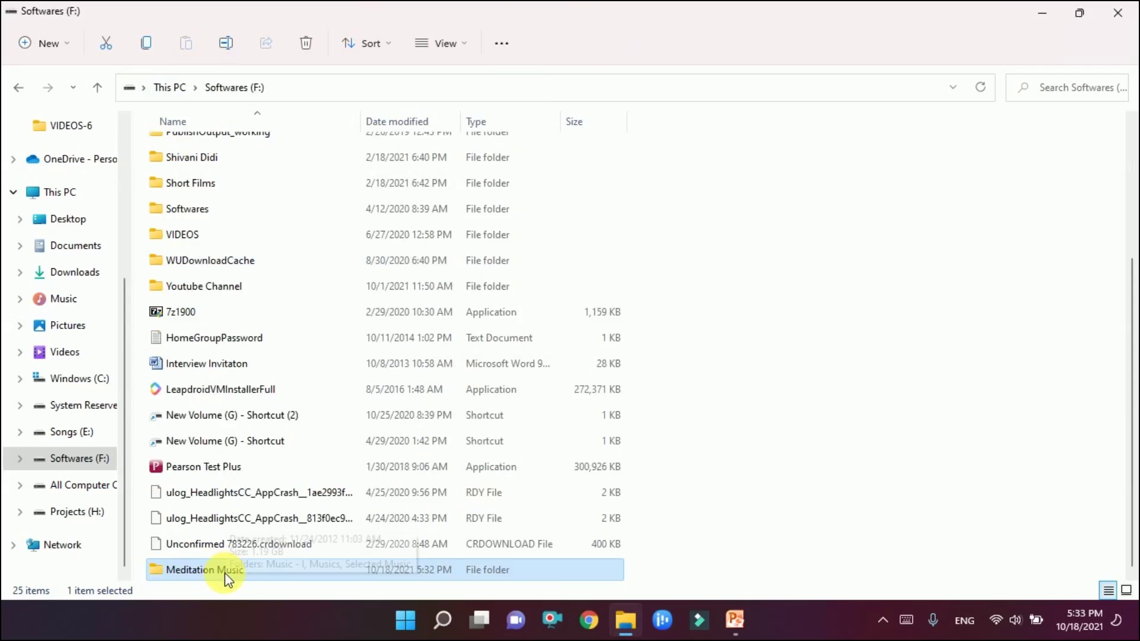
left_click(862, 508)
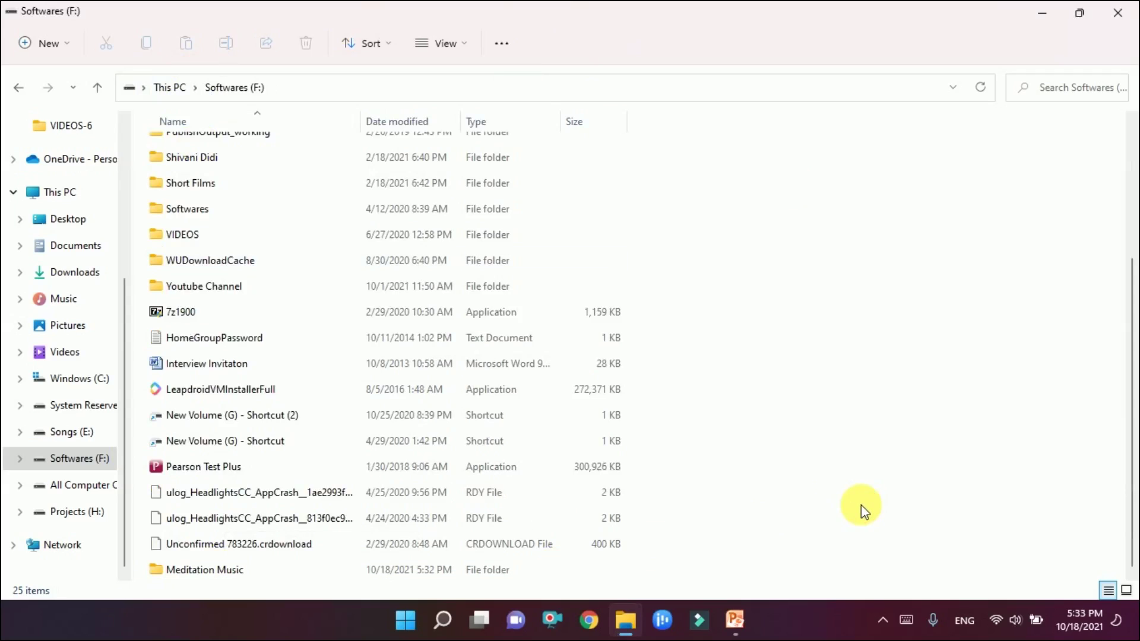
left_click(61, 436)
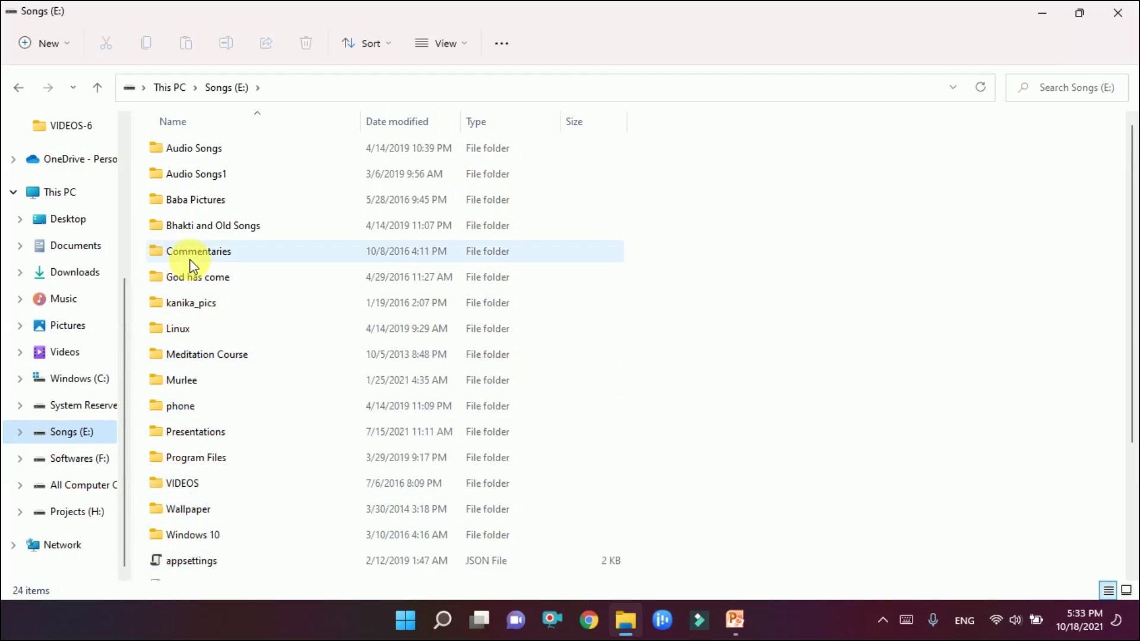
- Step through the Songs (E:) folders from Audio Songs to confirm Meditation Music is gone, then open Softwares (F:)
left_click(199, 156)
left_click(208, 167)
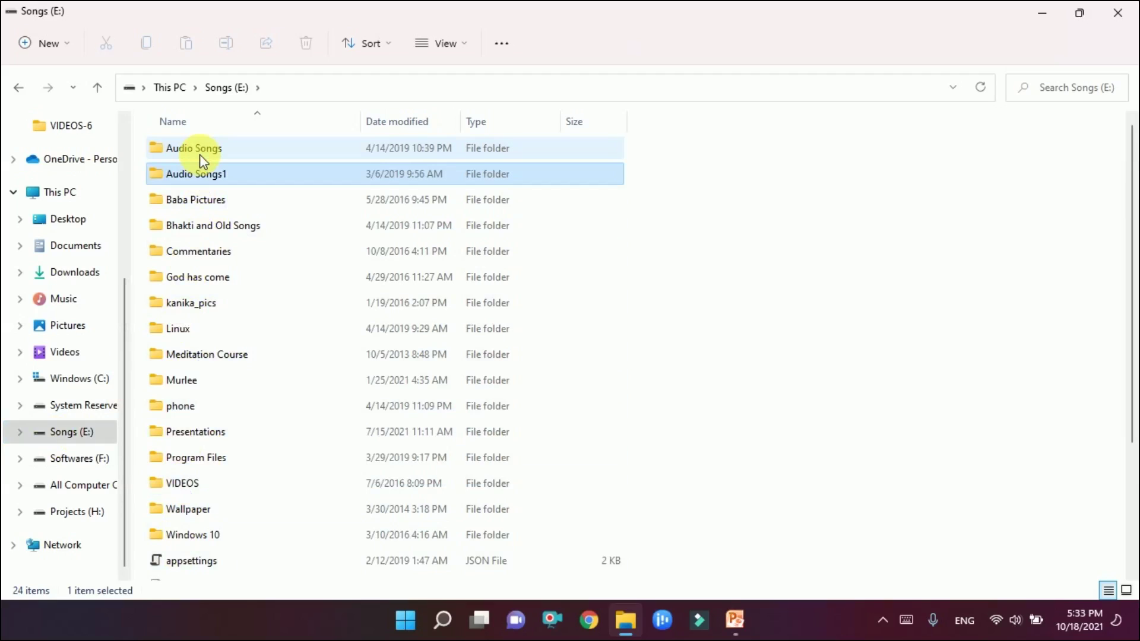
key("Down")
key("g")
key("Down")
key("Down")
key("Down")
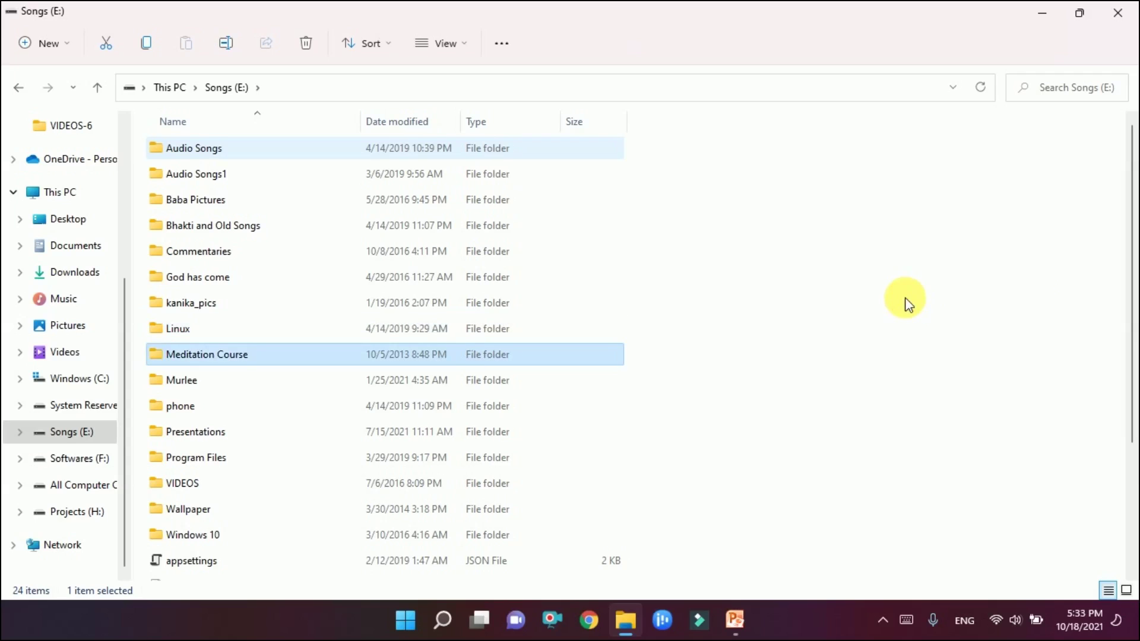
key("Down")
key("Down")
key("Down")
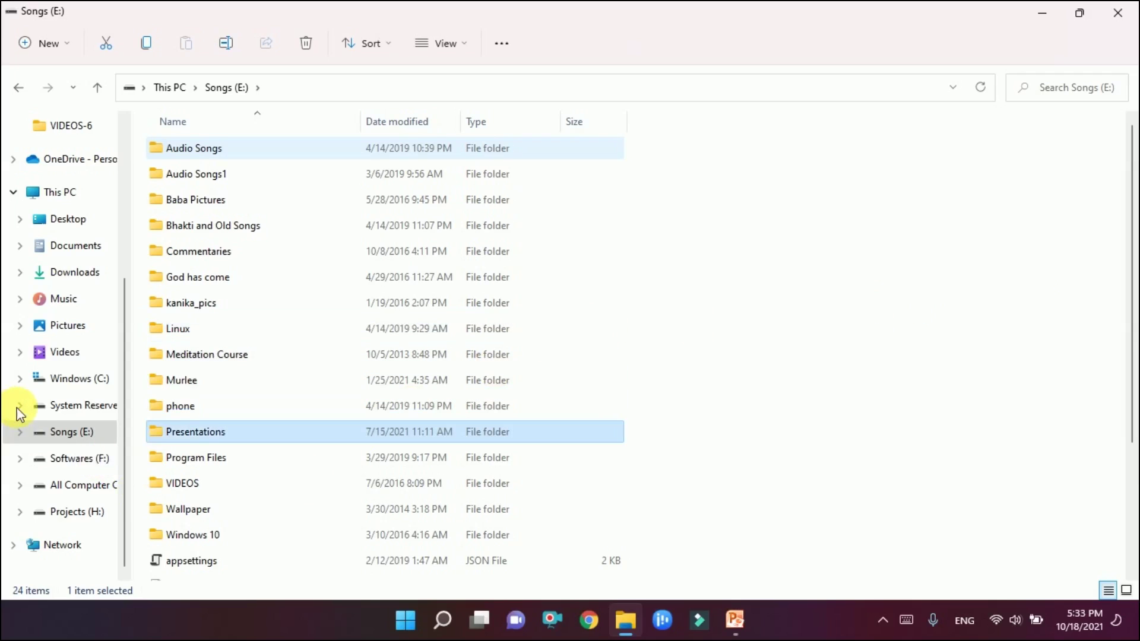
left_click(70, 467)
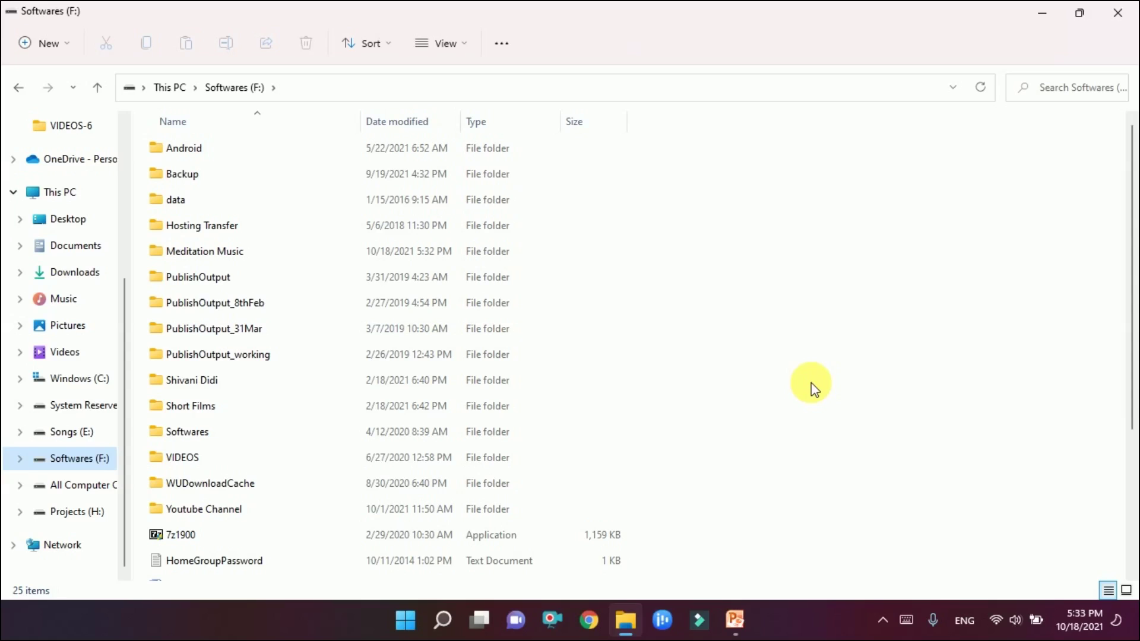
- Copy the Meditation Music folder on Softwares (F:) and switch to Songs (E:)
scroll(818, 377, "down", 3)
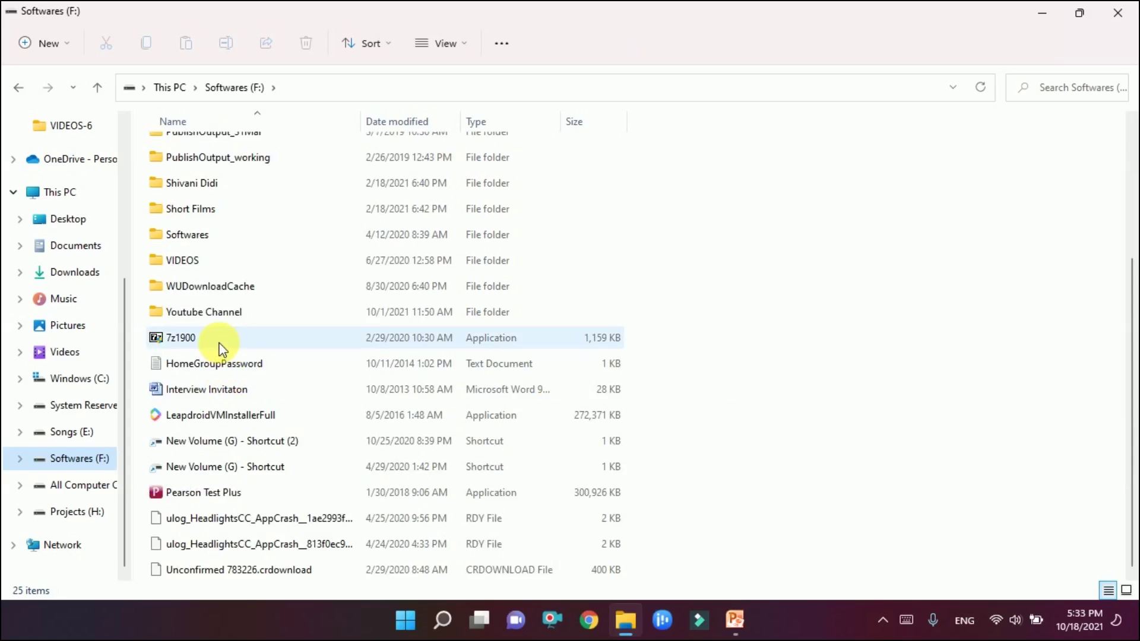
scroll(219, 341, "up", 3)
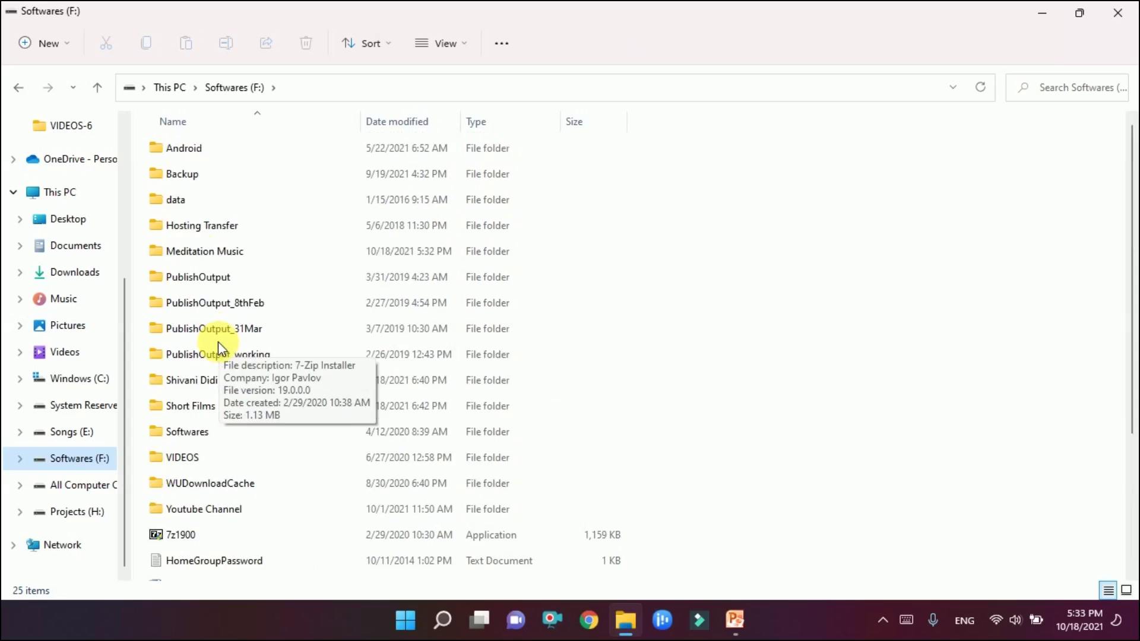
left_click(200, 260)
mouse_move(247, 255)
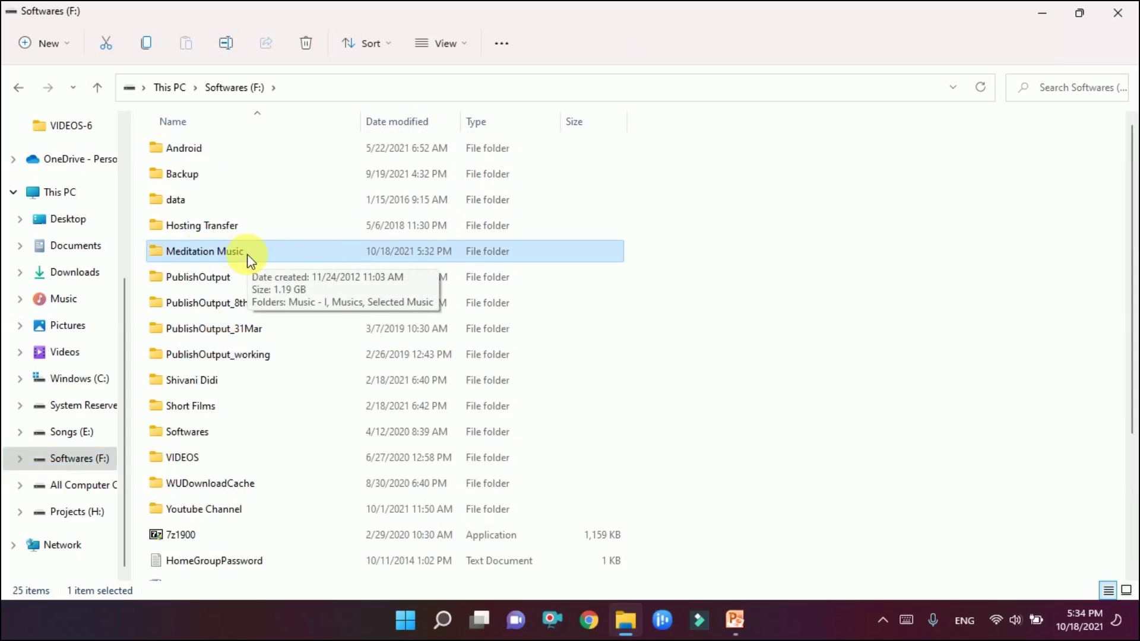
right_click(211, 255)
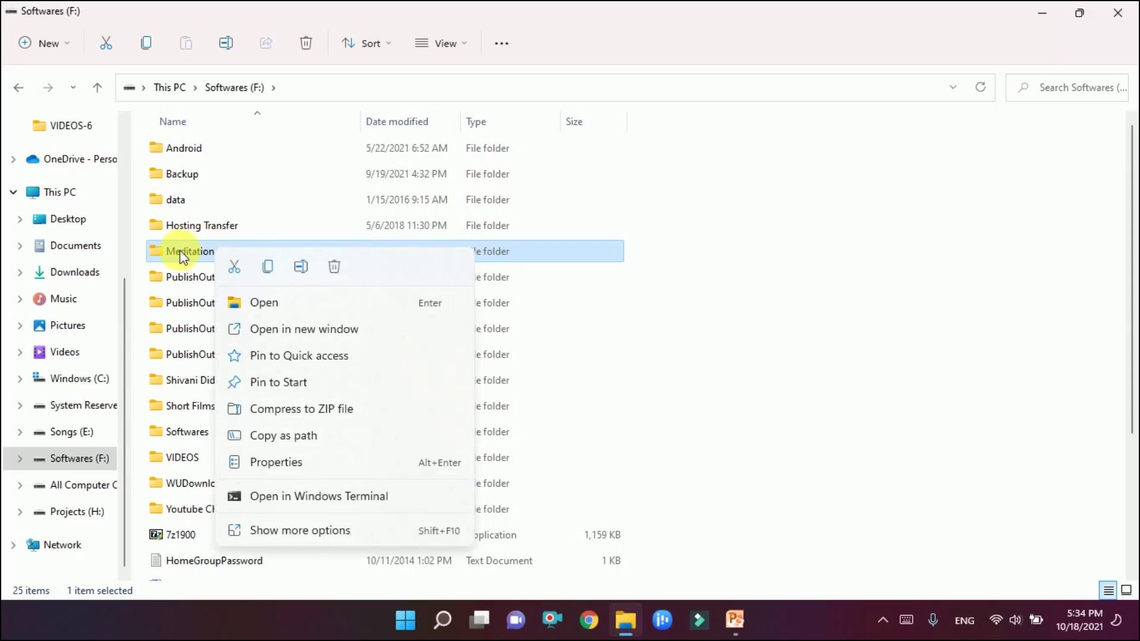
left_click(270, 262)
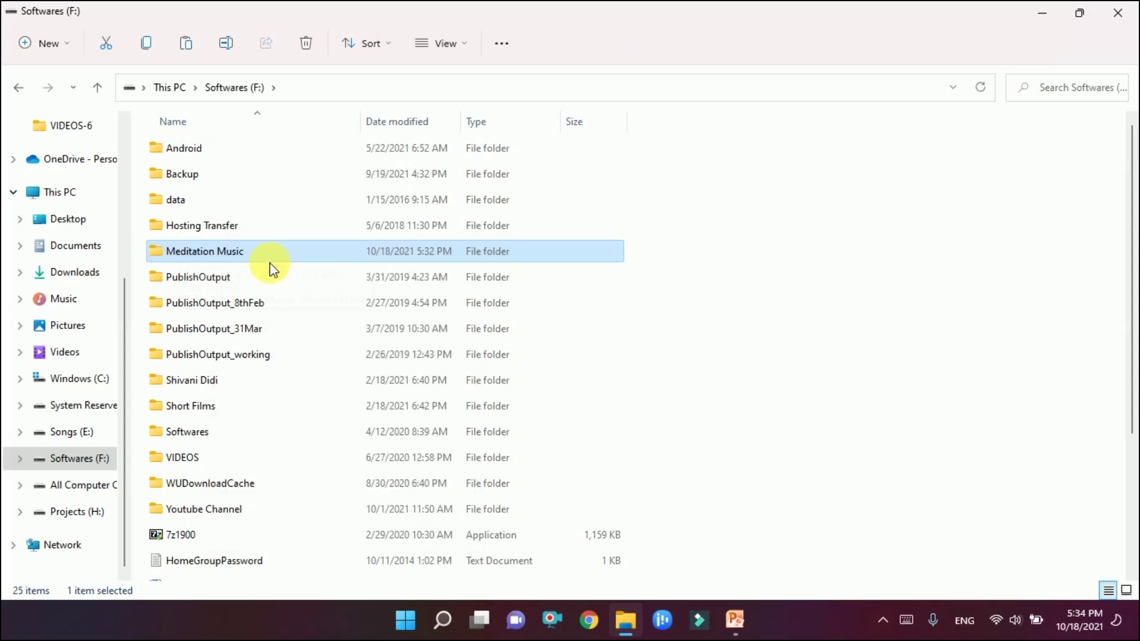
left_click(80, 434)
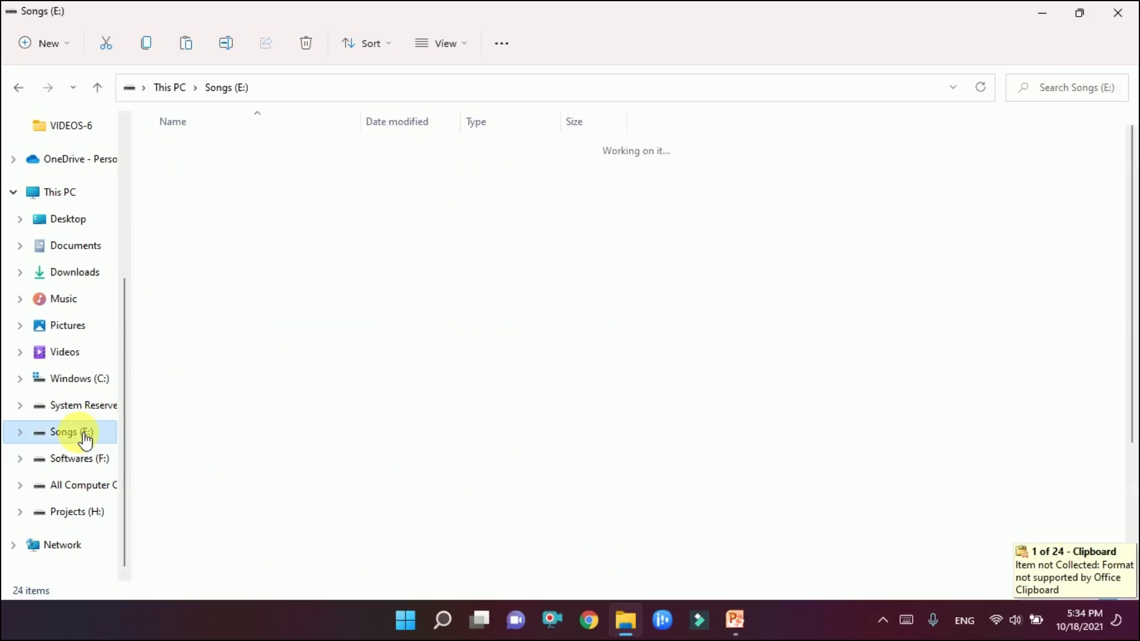
- Paste a Meditation Music copy into Songs (E:), then check the original still on Softwares (F:)
right_click(728, 426)
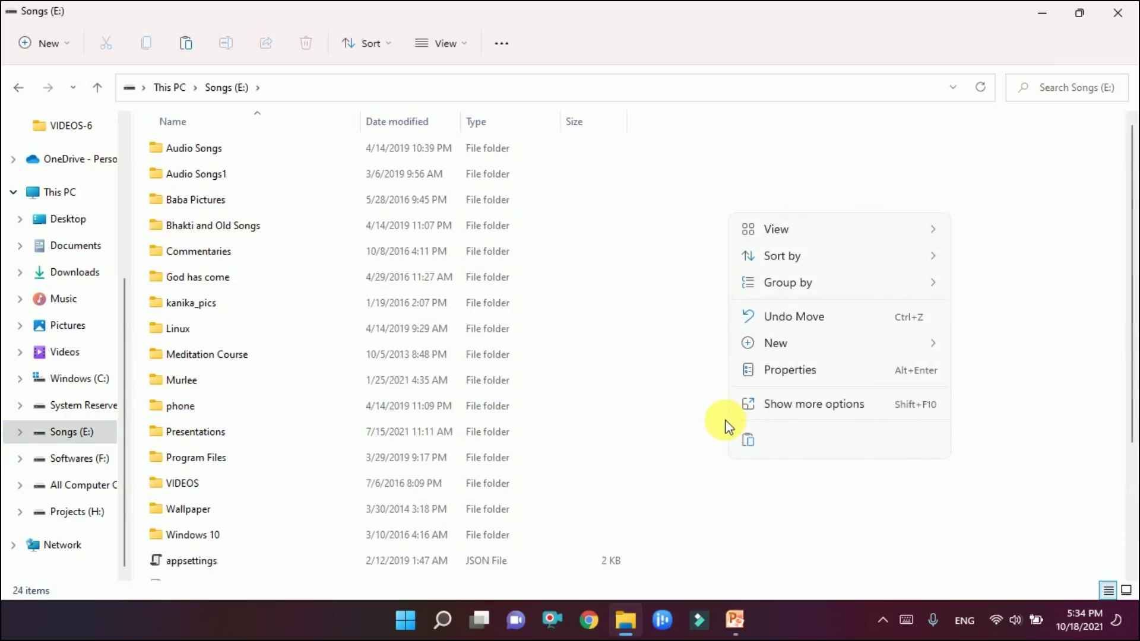
left_click(749, 445)
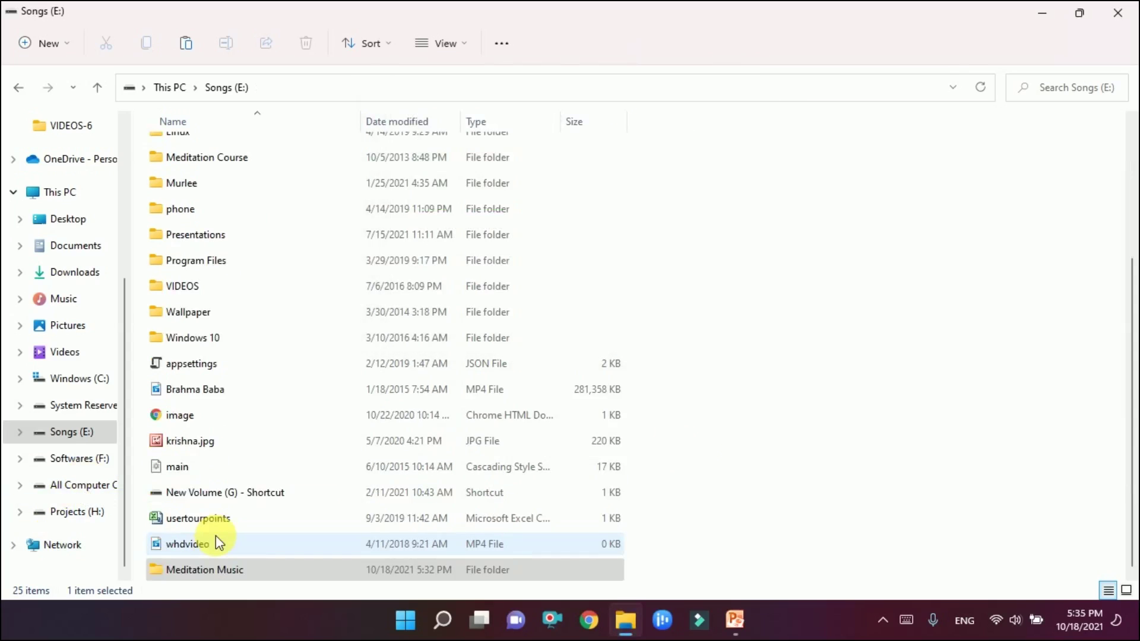
left_click(212, 570)
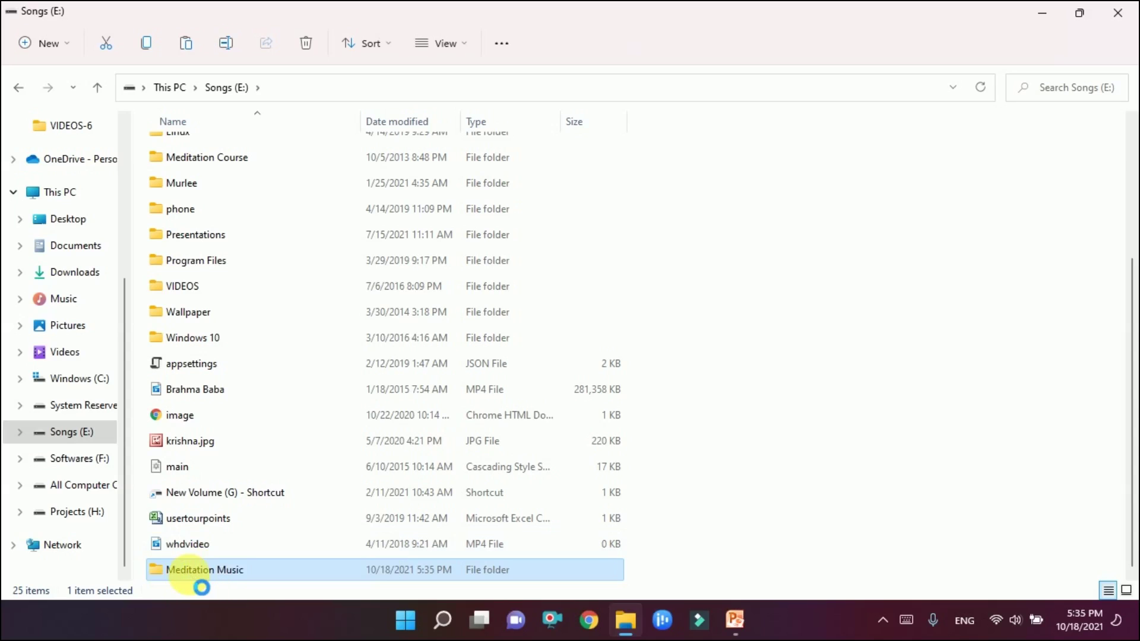
key("F2")
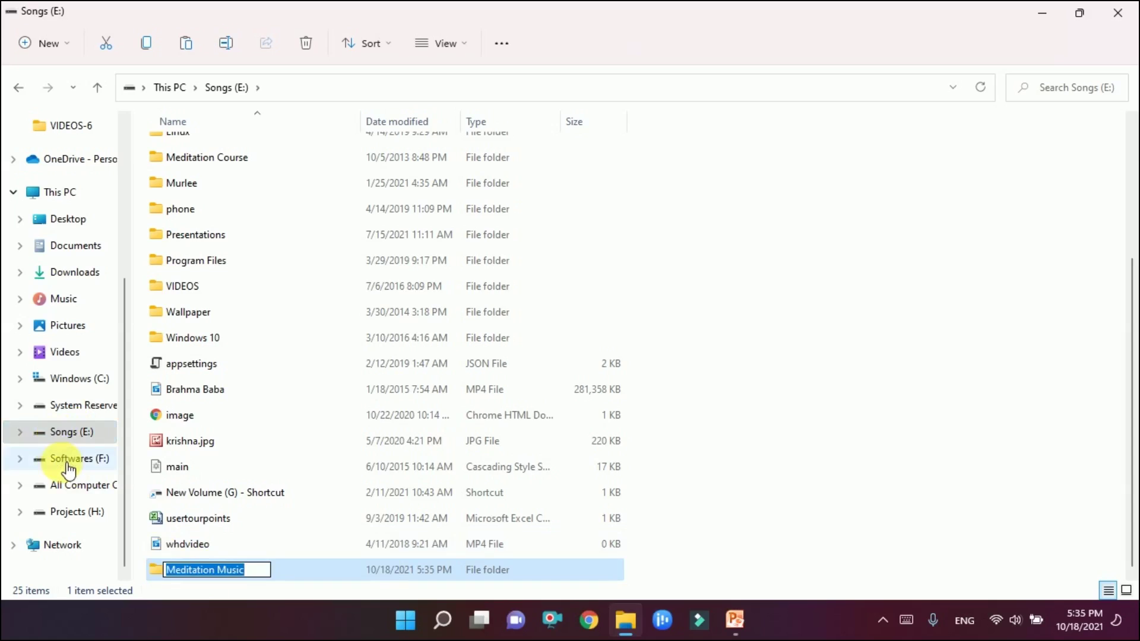
left_click(70, 466)
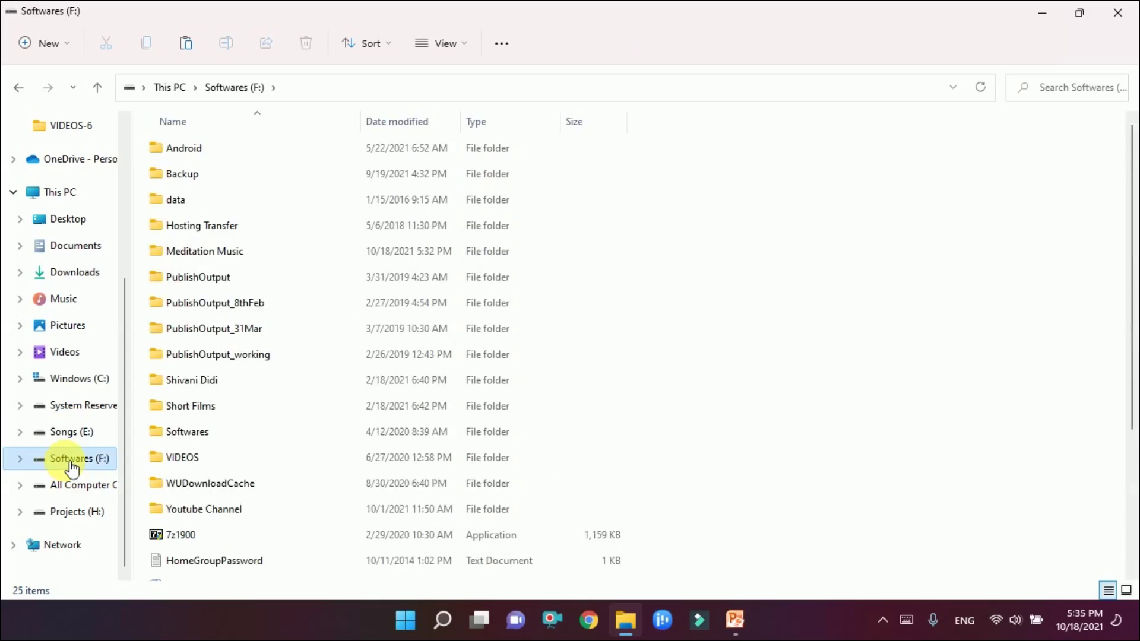
double_click(218, 256)
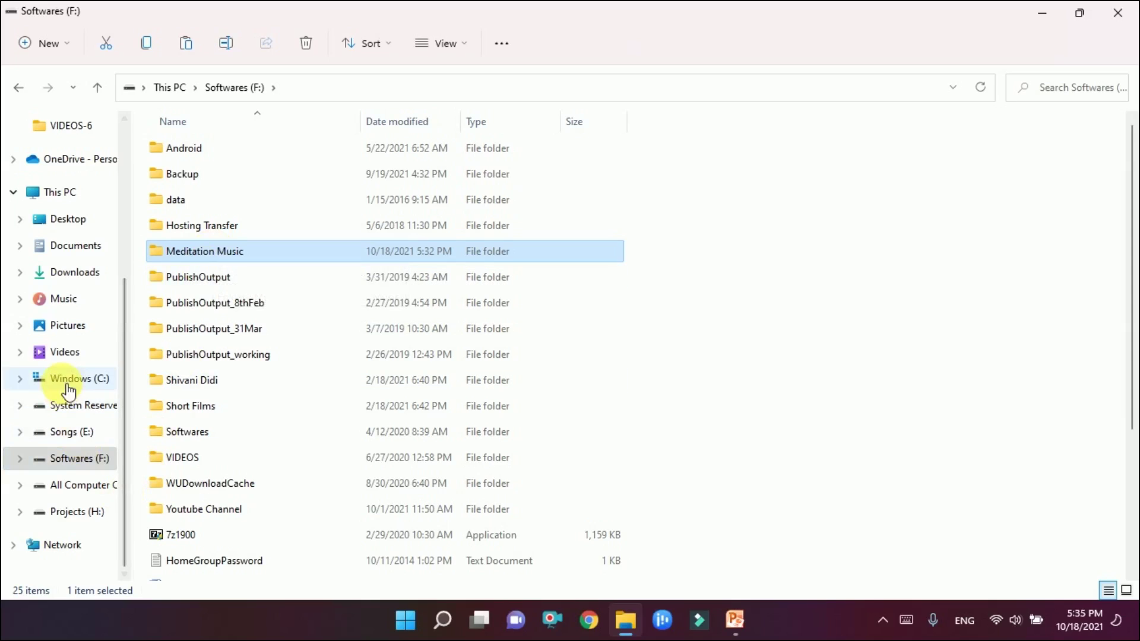
- Return to This PC, now listing the Windows 10 (I:) USB drive, and select Songs (E:)
left_click(387, 417)
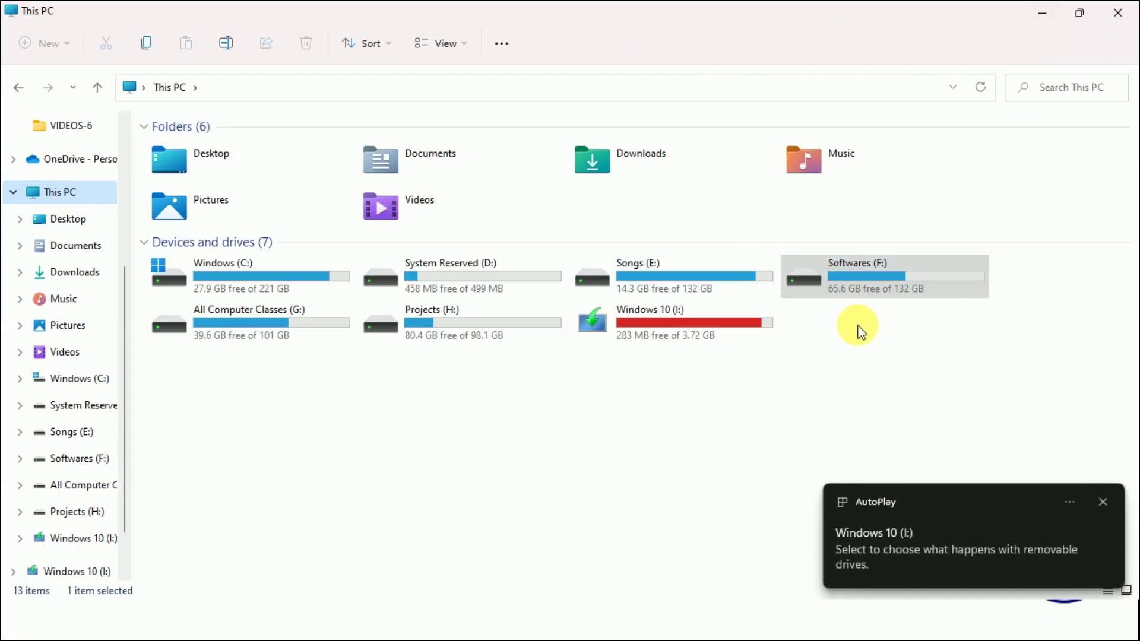
left_click(642, 287)
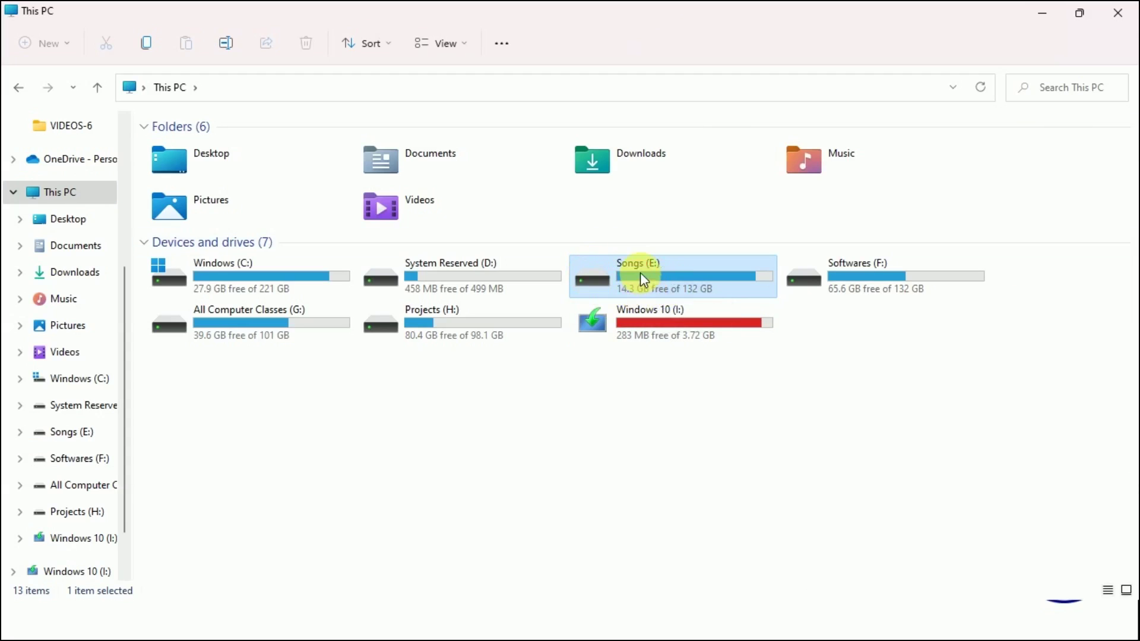
- Open Songs (E:) and copy the 274 MB Brahma Baba MP4 video
double_click(664, 294)
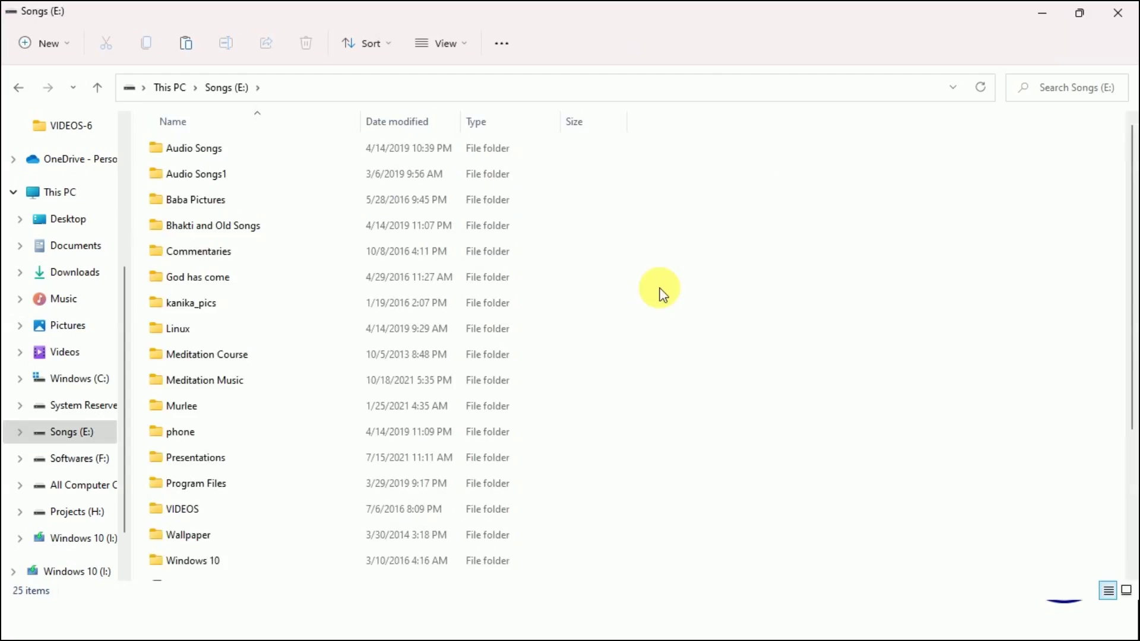
scroll(615, 355, "down", 1)
scroll(614, 355, "down", 2)
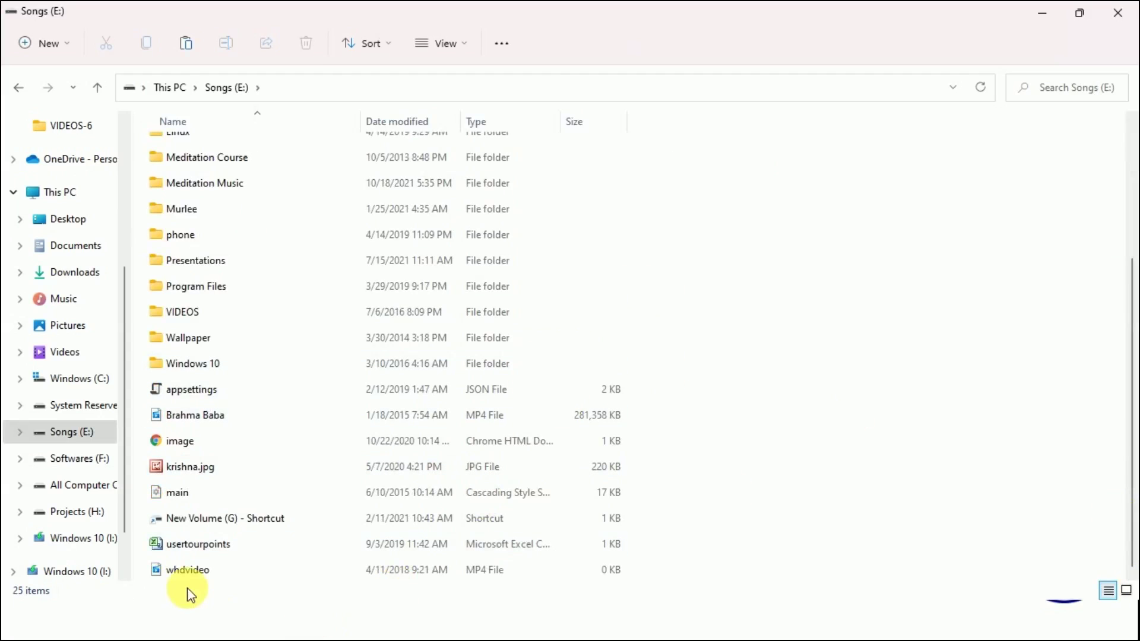
left_click(181, 421)
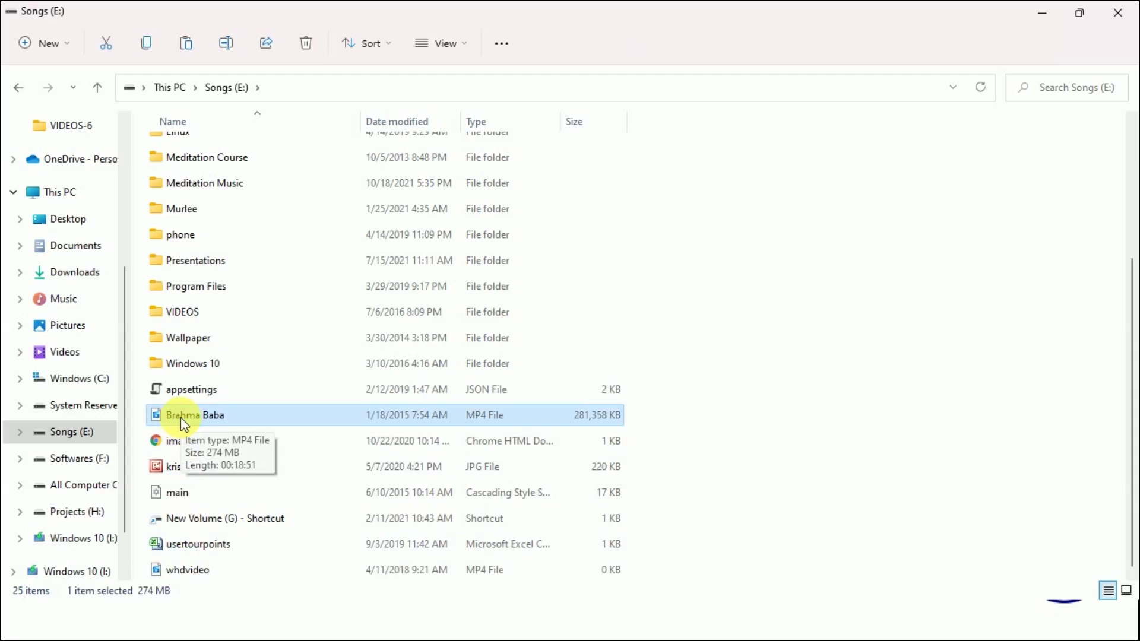
left_click(180, 418)
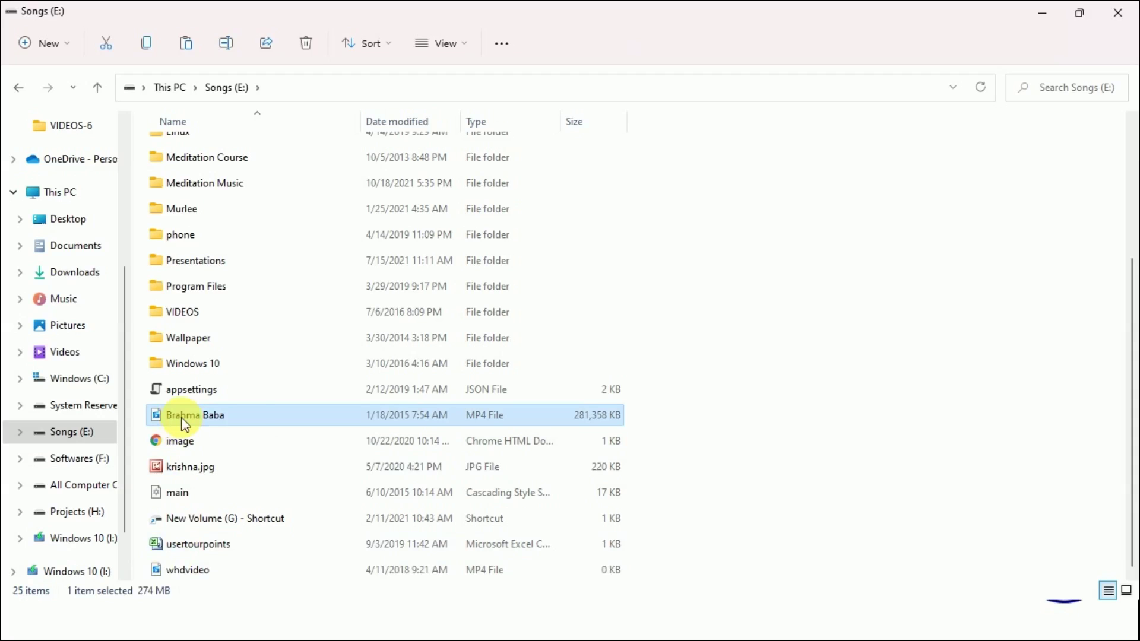
right_click(182, 418)
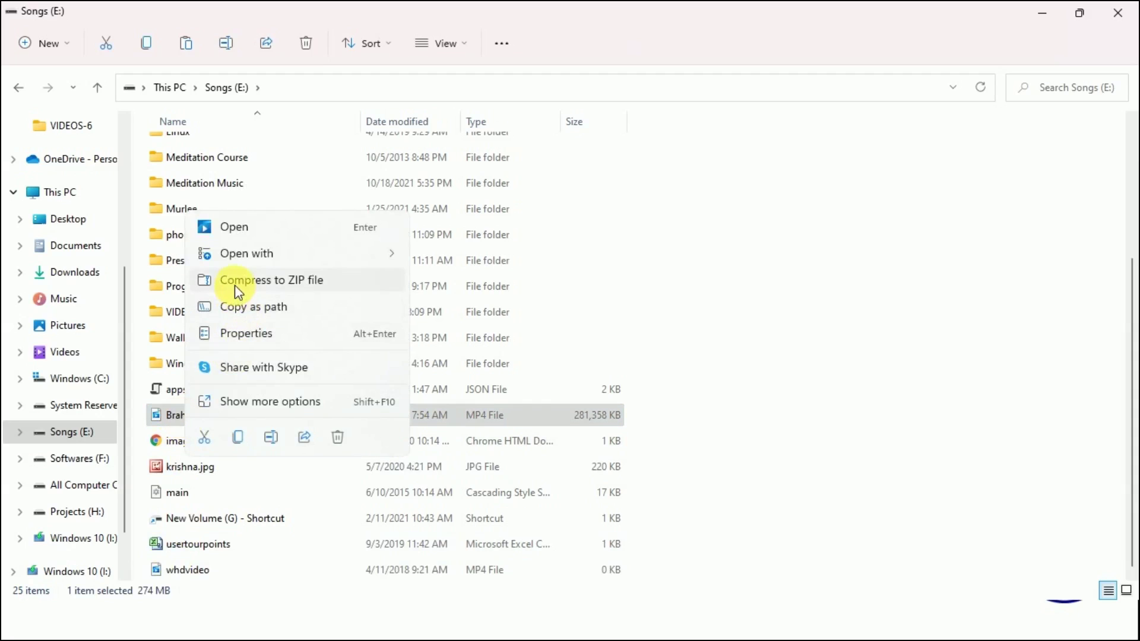
left_click(239, 440)
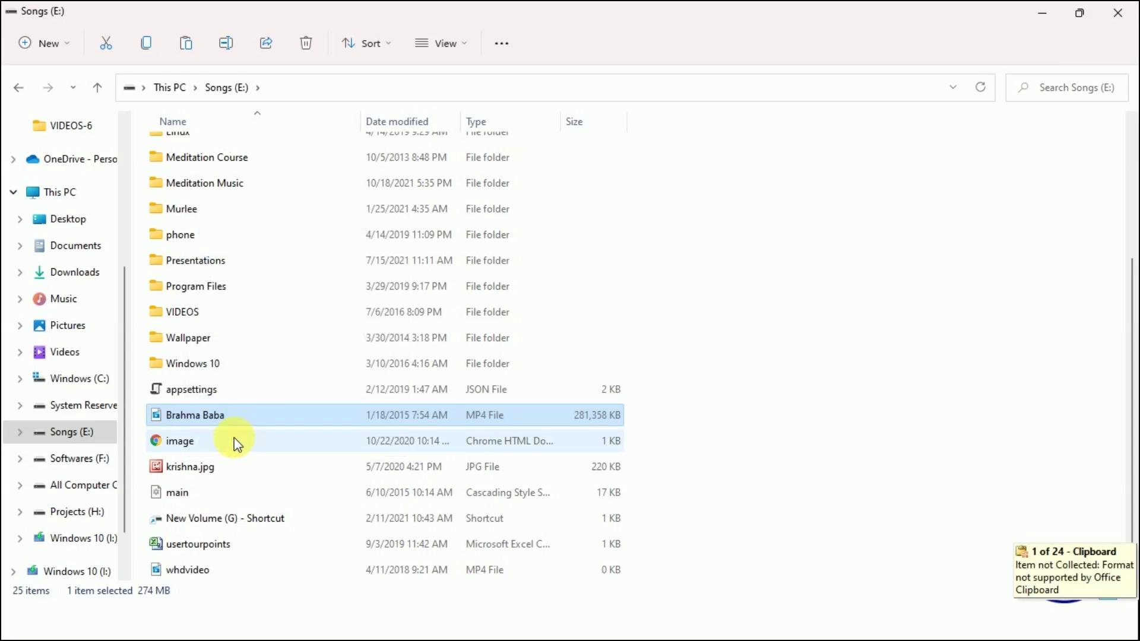
- Open the Windows 10 (I:) USB drive from the This PC overview
left_click(83, 538)
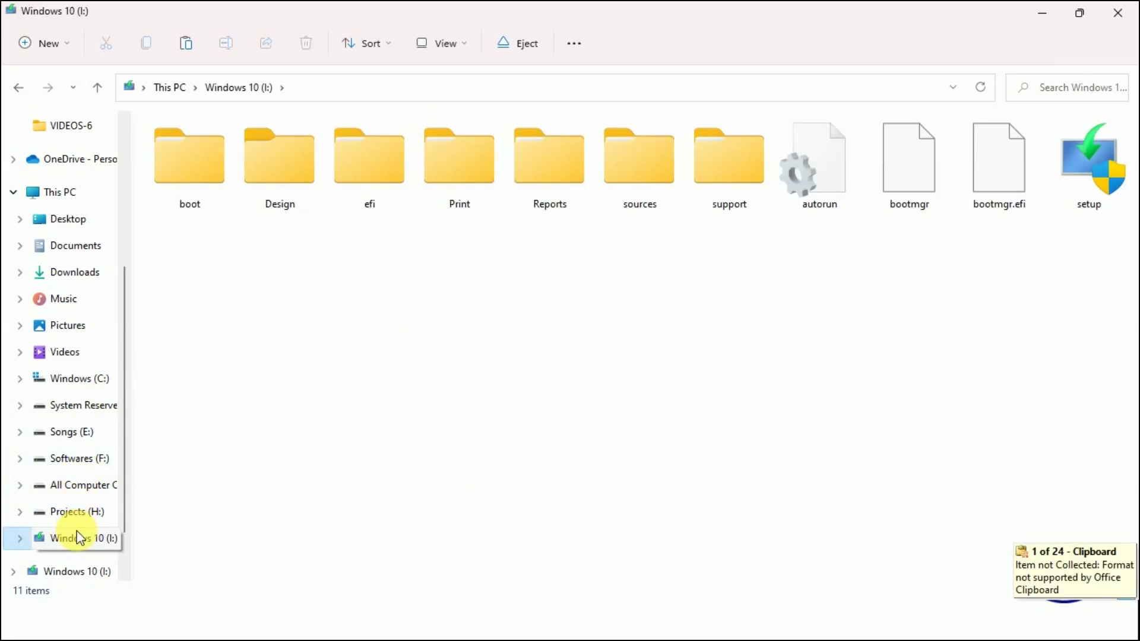
left_click(59, 193)
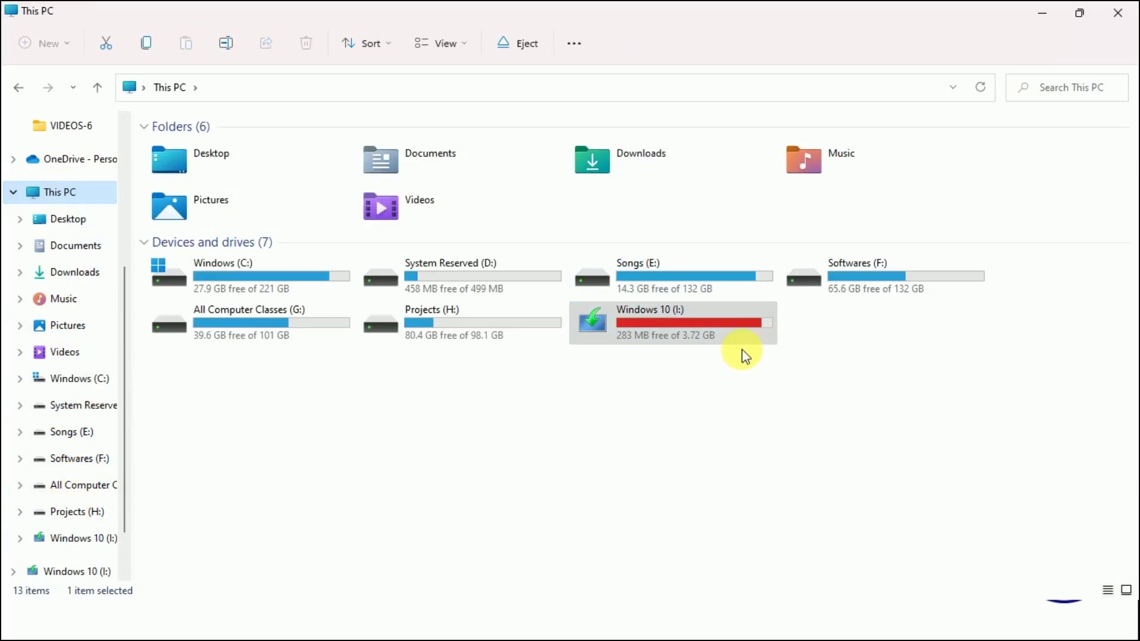
left_click(740, 342)
key("Return")
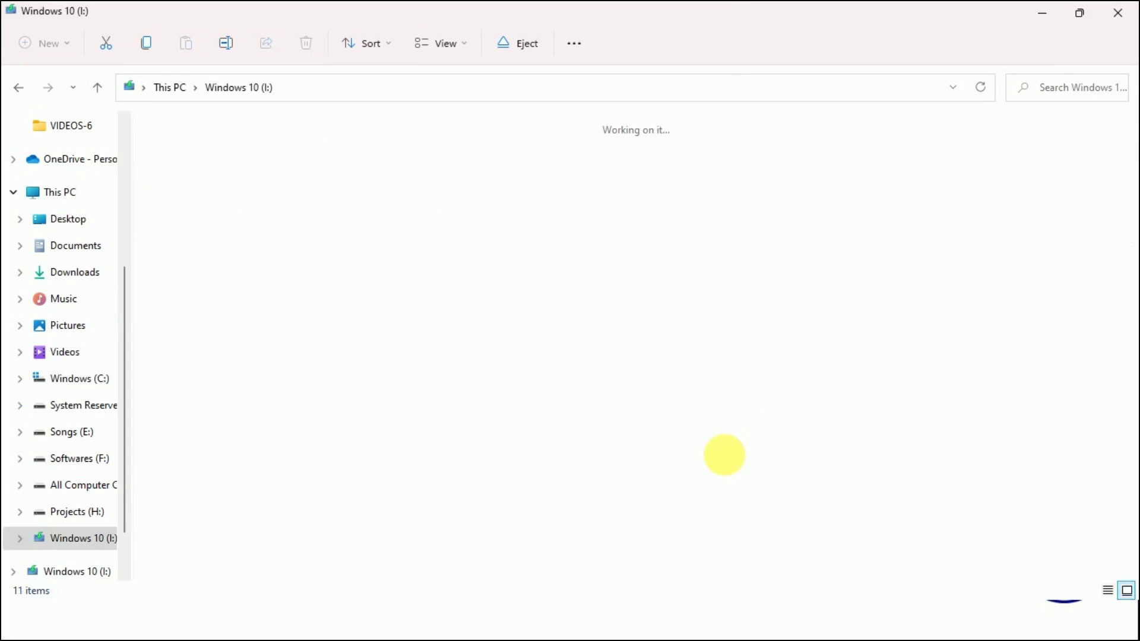
- Paste the Brahma Baba video onto Windows 10 (I:) and return to This PC
right_click(493, 333)
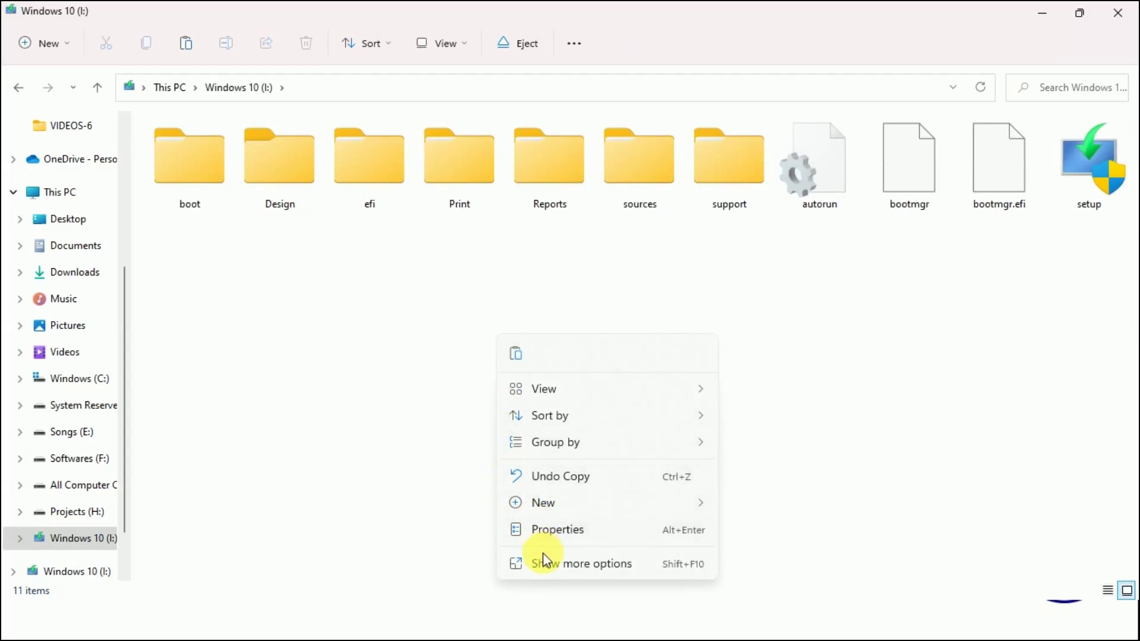
left_click(517, 354)
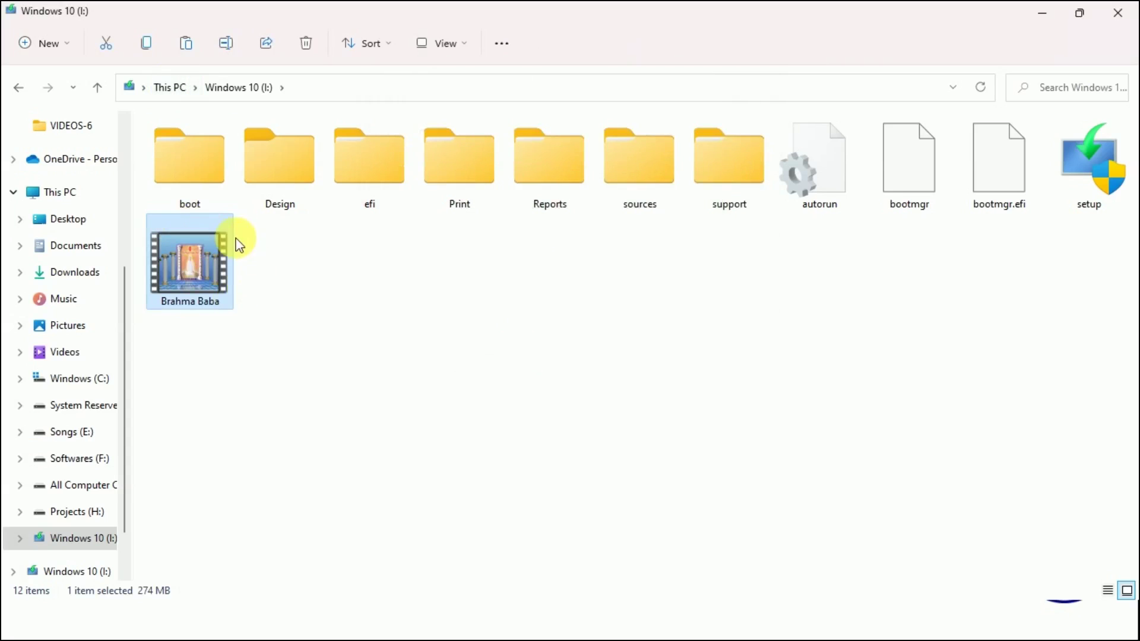
left_click(250, 323)
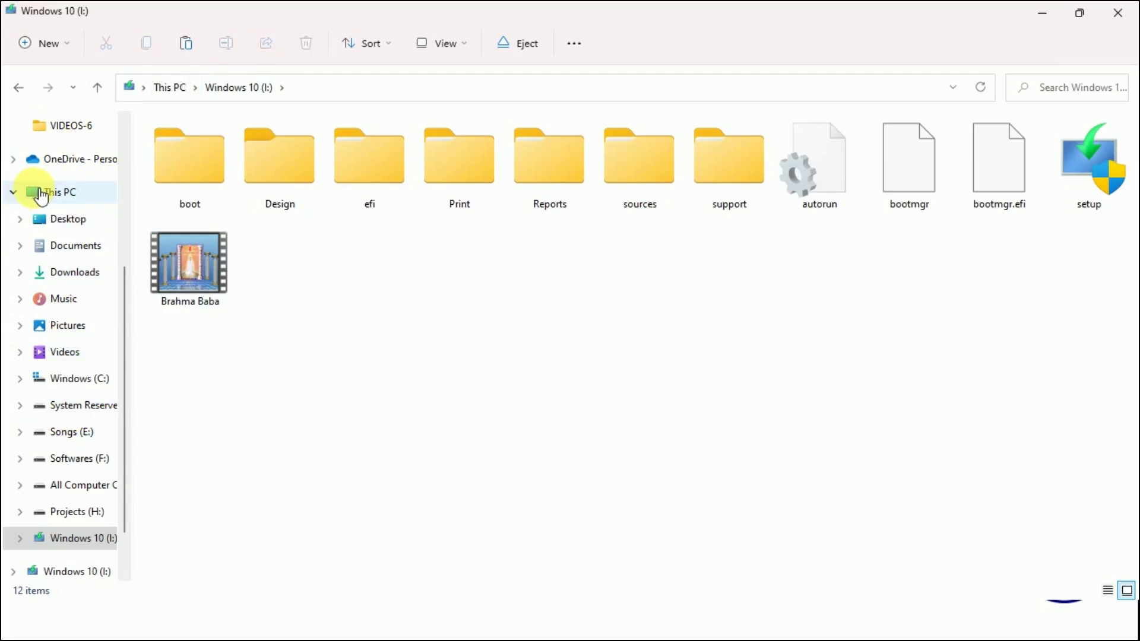
left_click(36, 195)
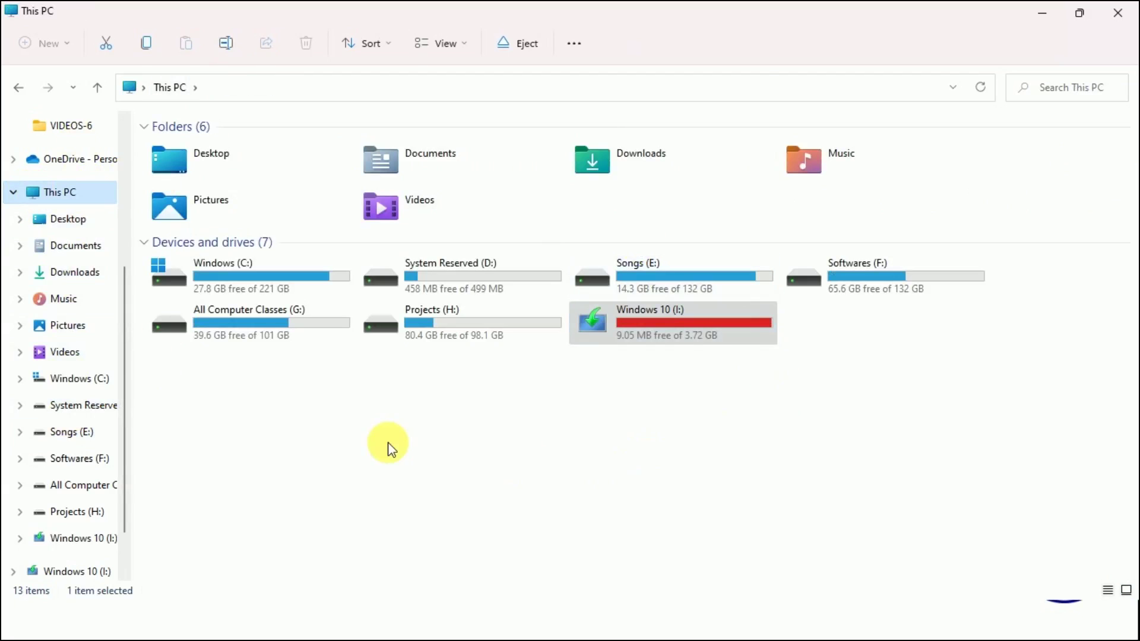